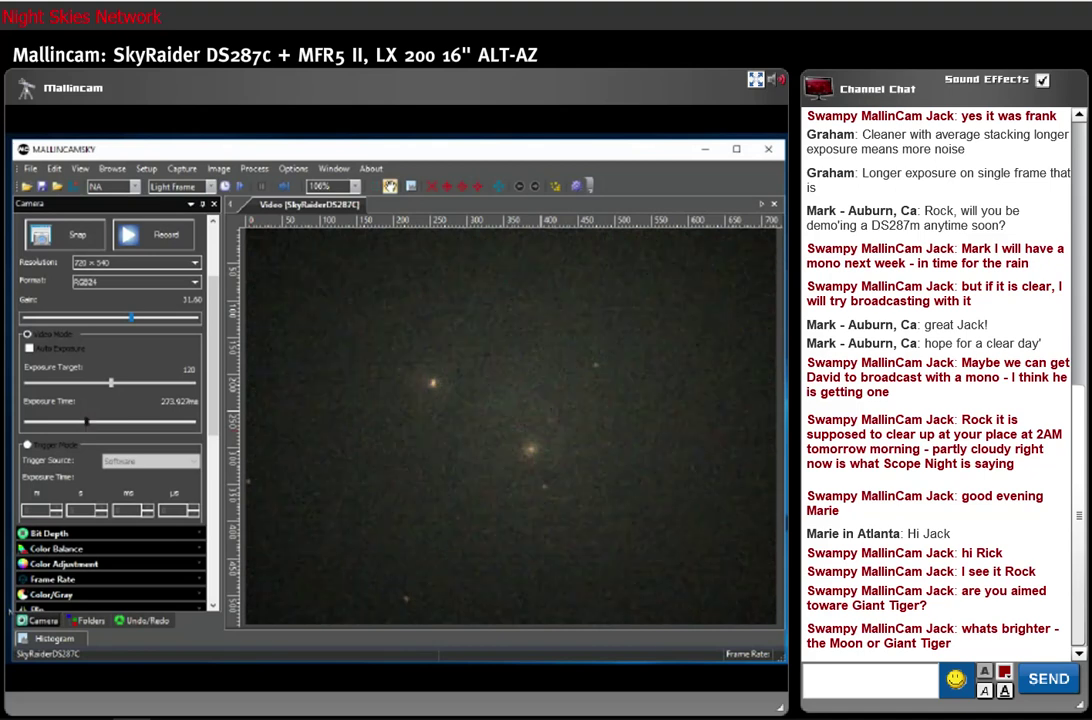
Lower the camera's gain to 18.80 and raise the video mode exposure time to about 947 ms
{"action": "left_click_drag", "start_coordinate": [86, 421], "coordinate": [107, 421]}
{"action": "left_click_drag", "start_coordinate": [131, 317], "coordinate": [86, 317]}
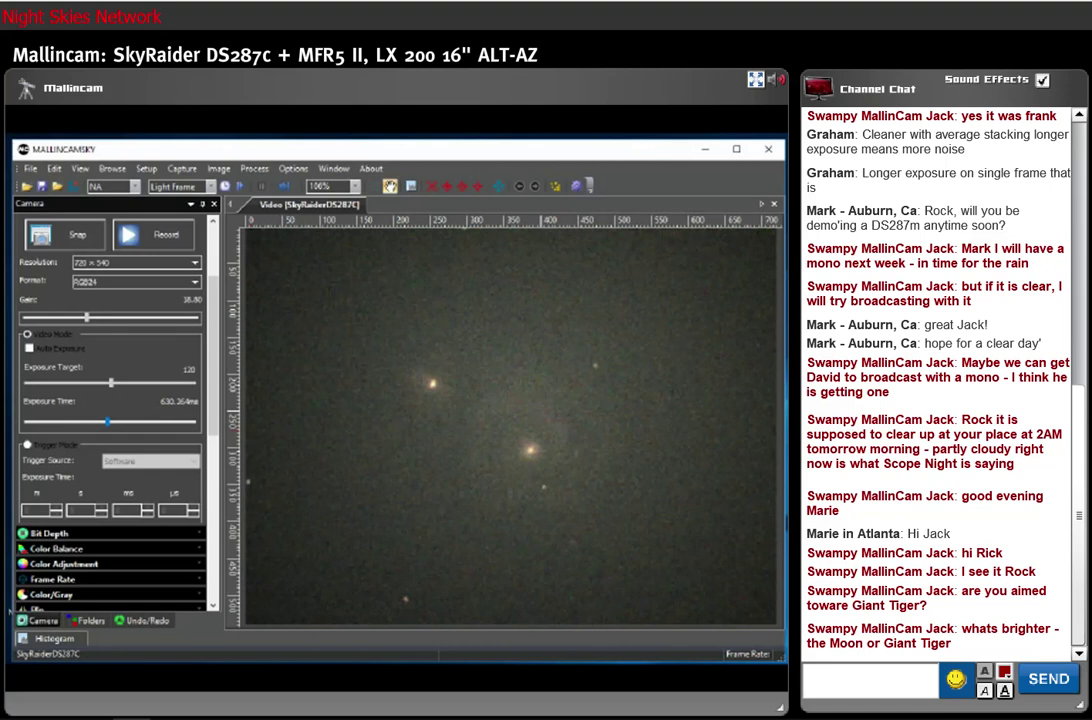
{"action": "left_click_drag", "start_coordinate": [107, 421], "coordinate": [120, 421]}
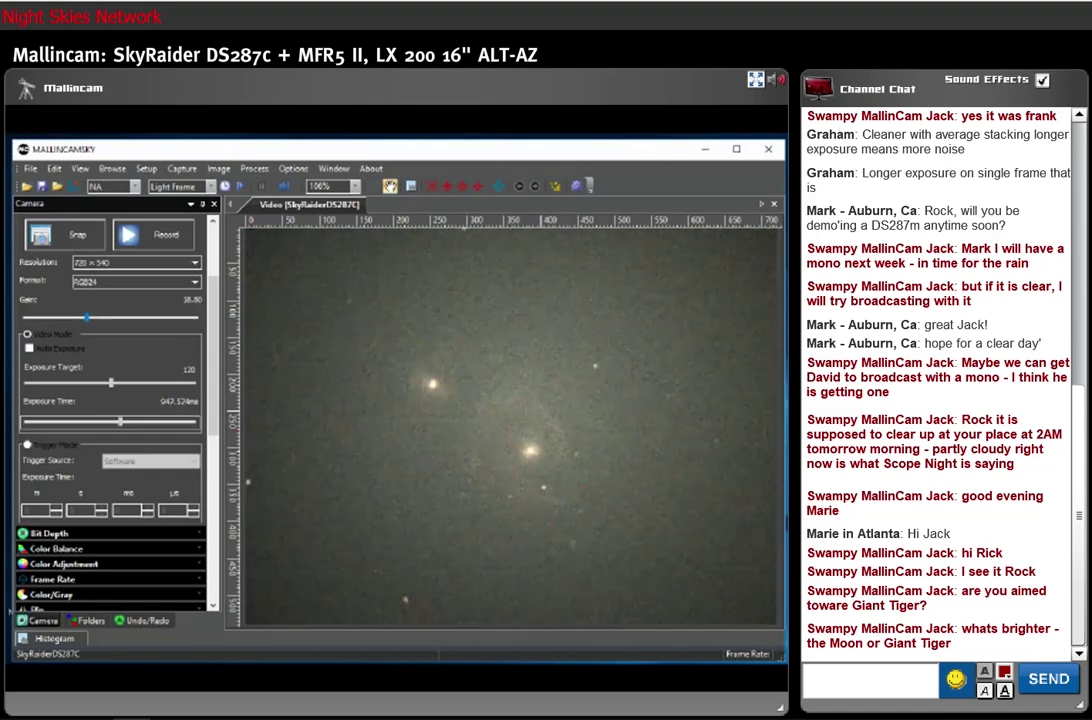
{"action": "key", "text": "Left"}
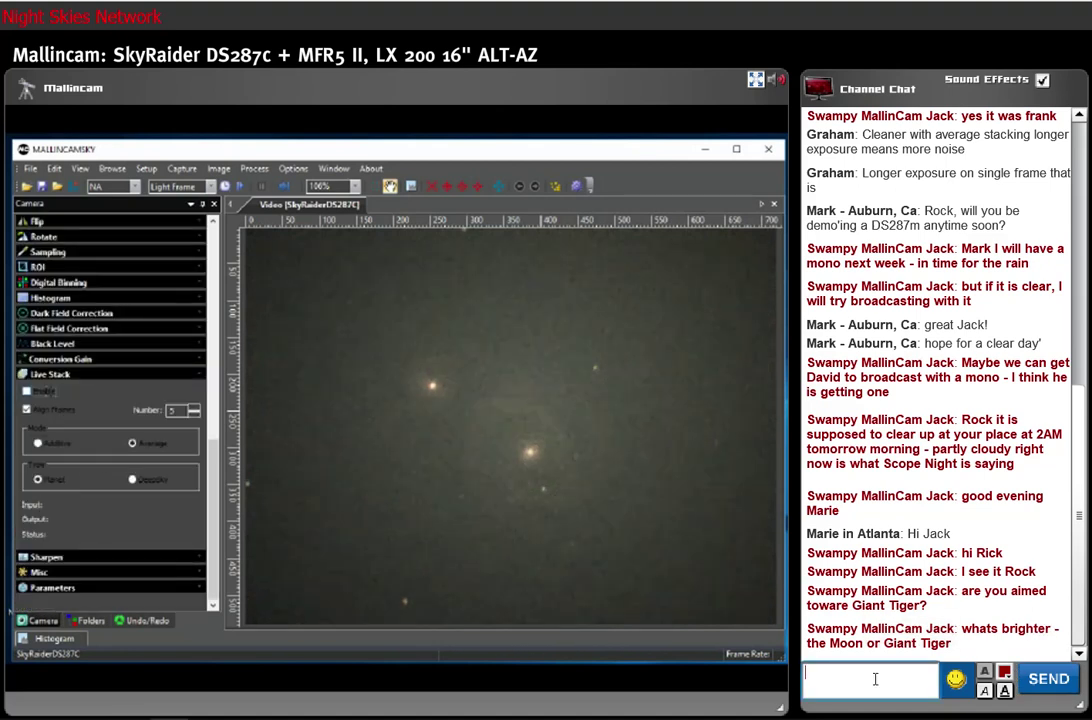
Send the chat message "running an M82 image through astrometry.net to see what I get"
{"action": "type", "text": "running an"}
{"action": "type", "text": " M82 "}
{"action": "type", "text": "image "}
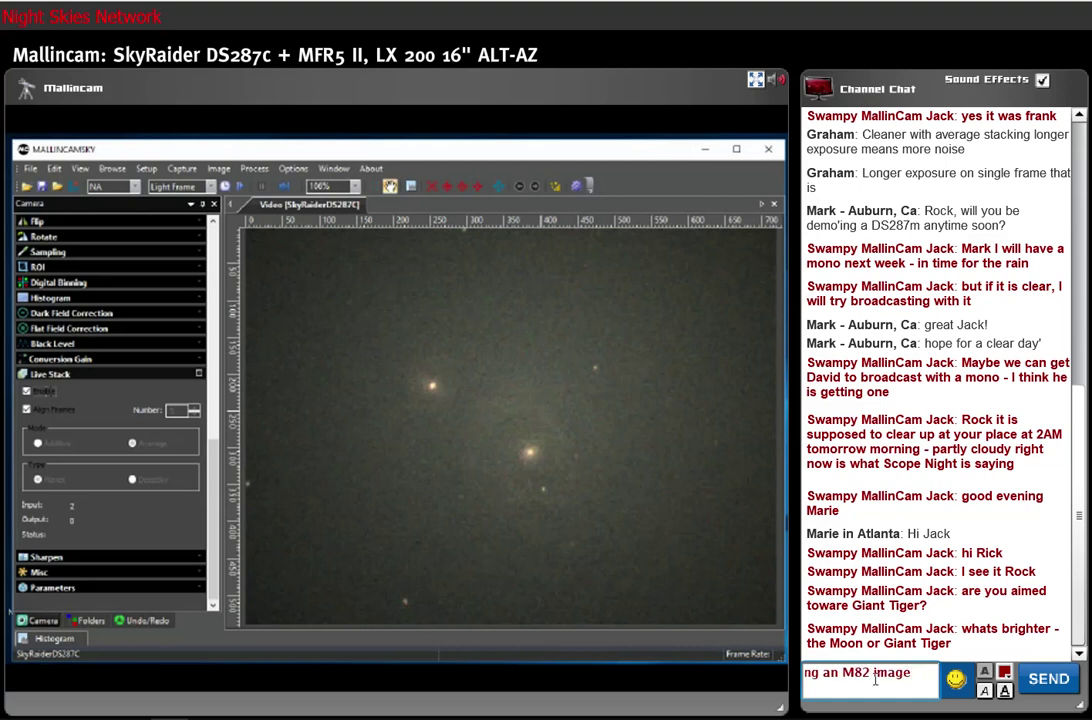
{"action": "type", "text": "through"}
{"action": "type", "text": " astro"}
{"action": "type", "text": "metry"}
{"action": "type", "text": ".net to s"}
{"action": "type", "text": "ee what I"}
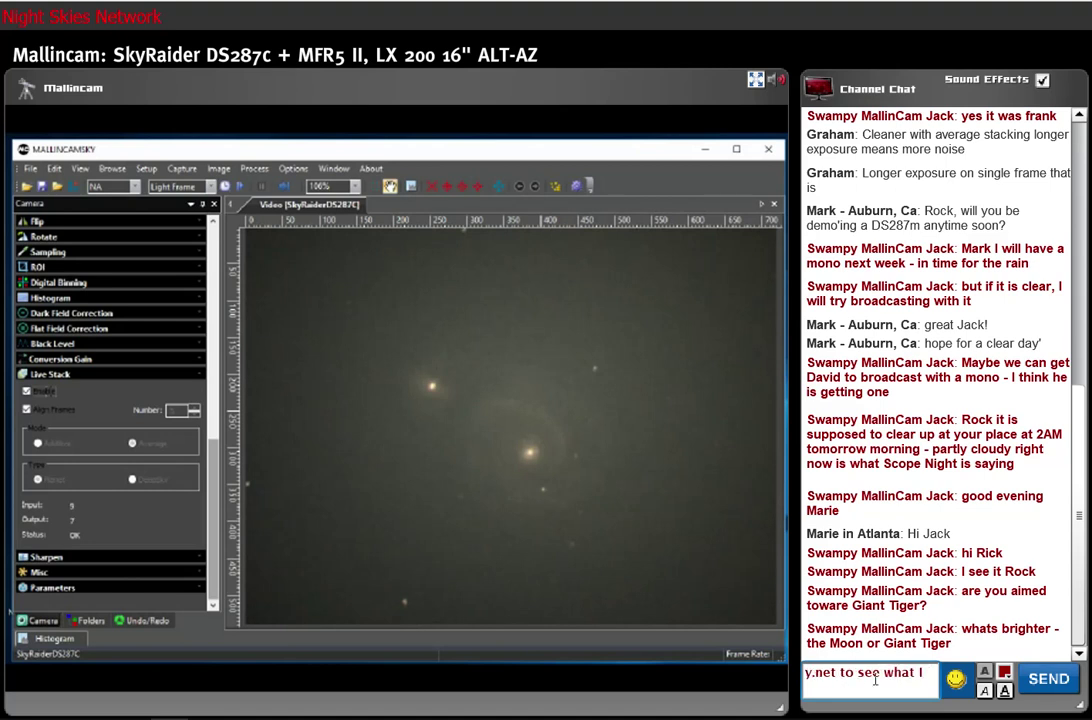
{"action": "type", "text": " get"}
{"action": "key", "text": "Return"}
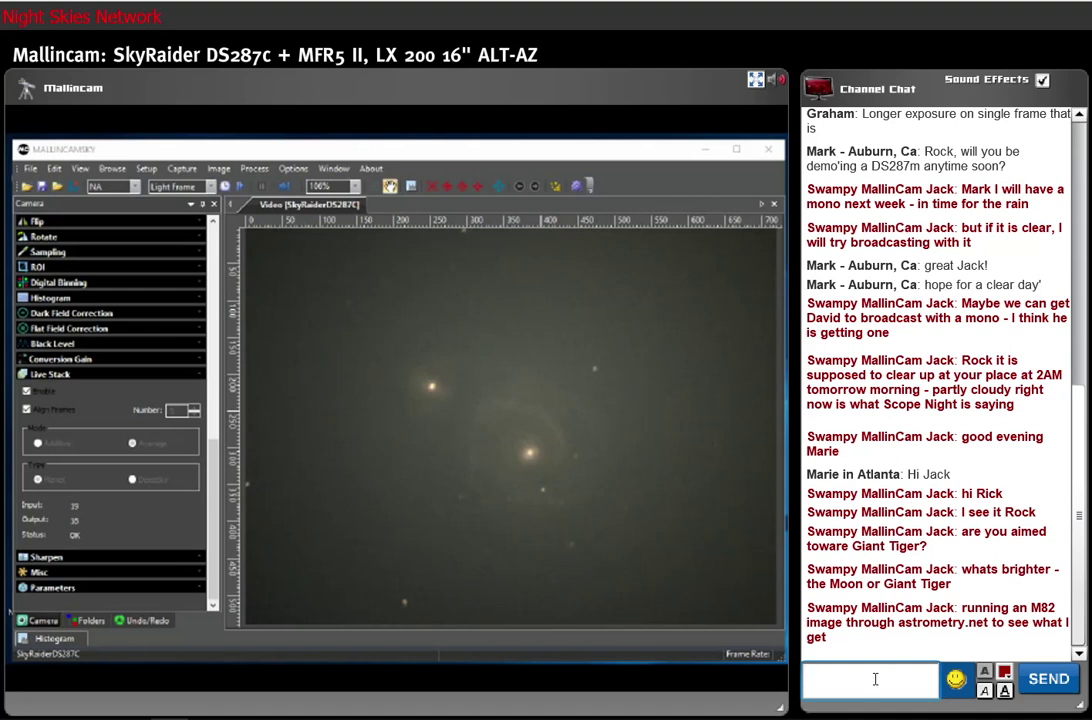
Send the chat message "the radius with the prototype was 0.197 degreess"
{"action": "type", "text": "the ra"}
{"action": "type", "text": "dius with "}
{"action": "type", "text": "the prot"}
{"action": "type", "text": "otype wa"}
{"action": "type", "text": "s 0"}
{"action": "type", "text": ".197 "}
{"action": "type", "text": "degrees"}
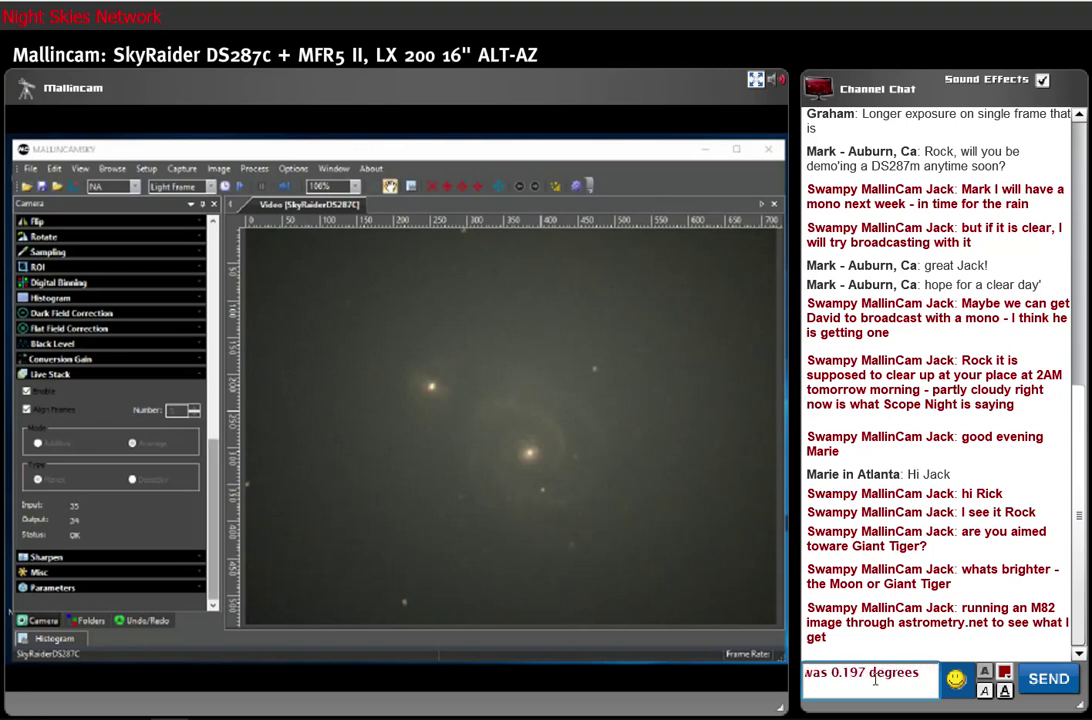
{"action": "type", "text": "s"}
{"action": "key", "text": "Return"}
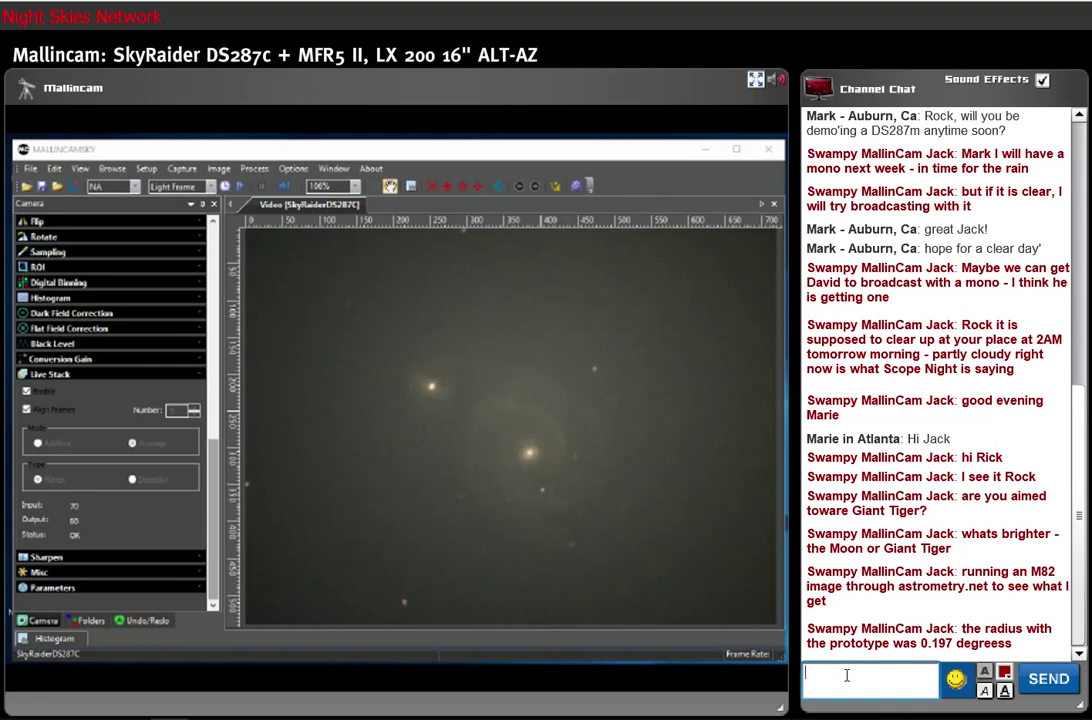
Send two short chat messages, "image failed" and "trying again"
{"action": "type", "text": "image failed"}
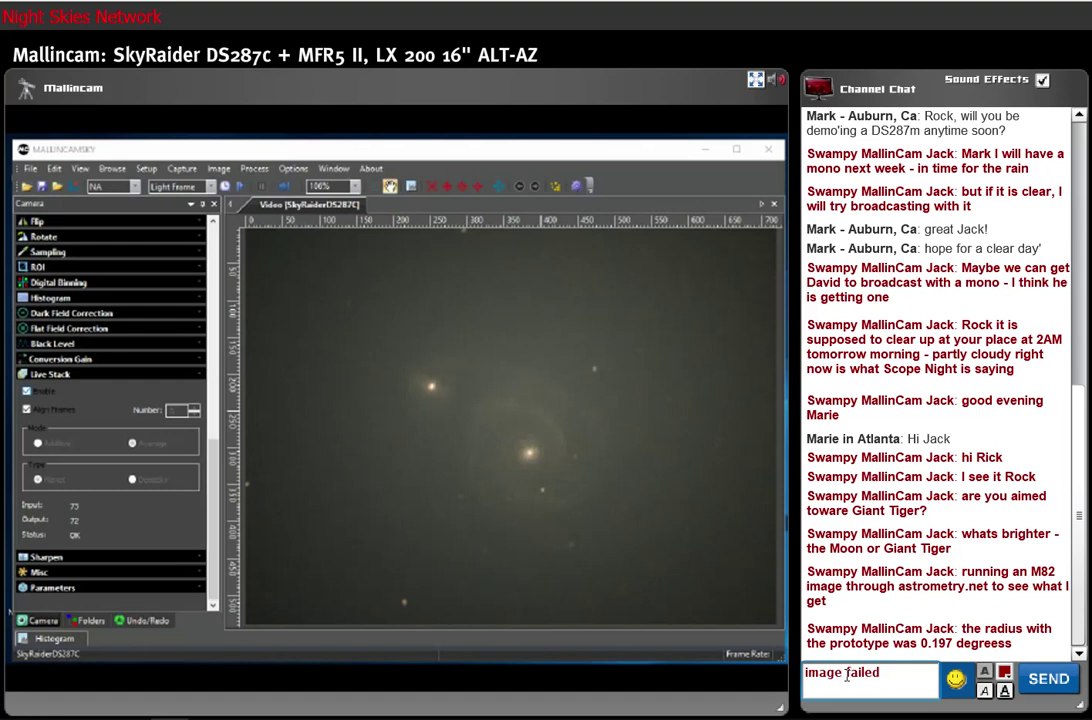
{"action": "key", "text": "Return"}
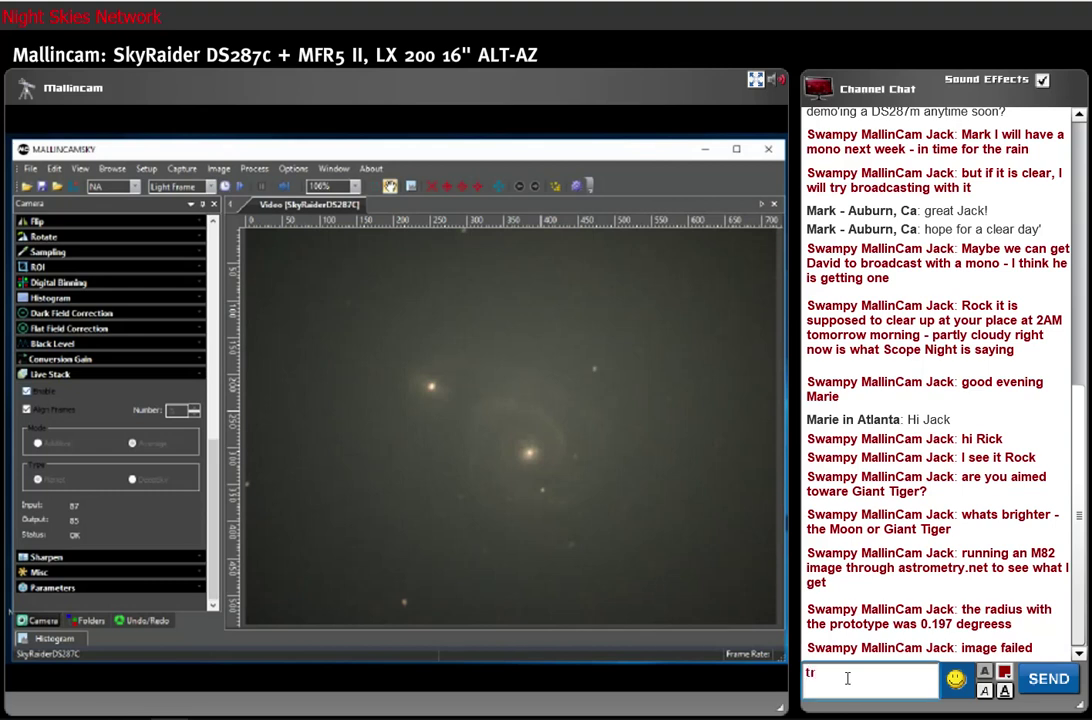
{"action": "type", "text": "ying agai"}
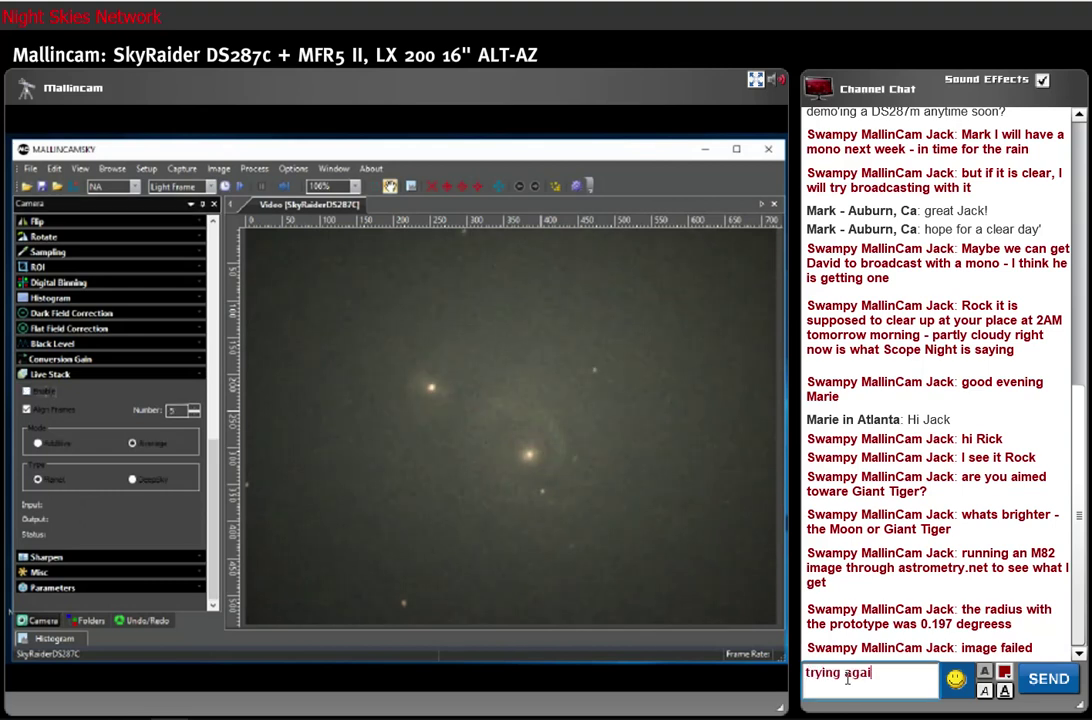
{"action": "type", "text": "n"}
{"action": "key", "text": "Return"}
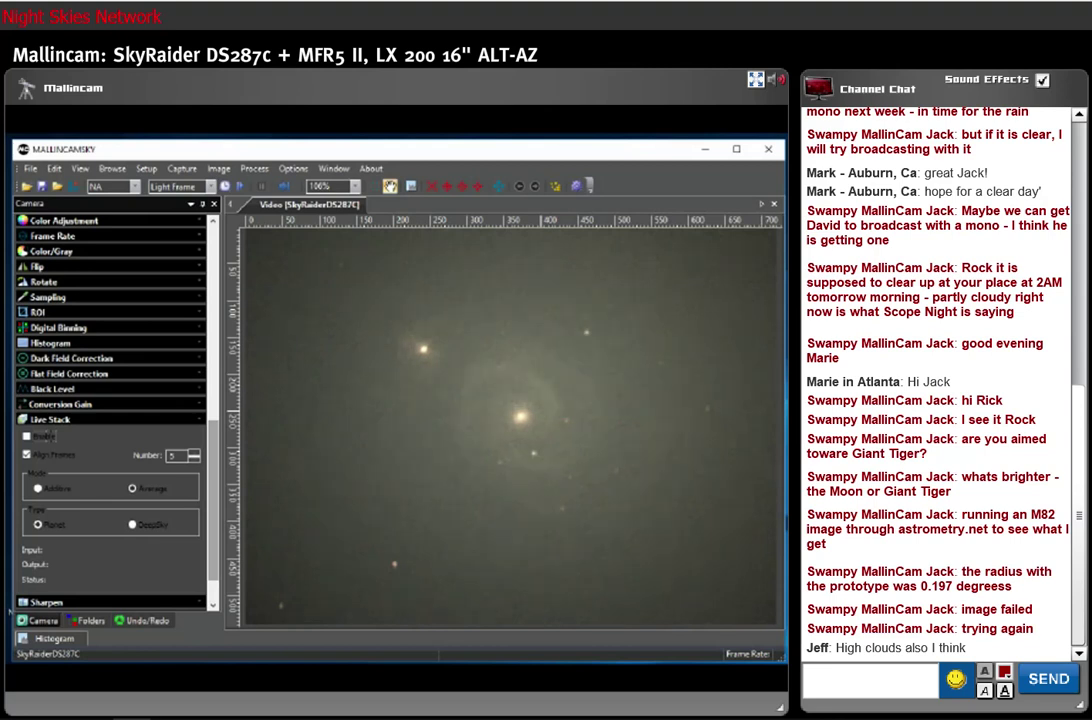
Raise the camera's exposure time to about 3027 ms and lower the gain to 4.20
{"action": "scroll", "coordinate": [110, 400], "scroll_direction": "up", "scroll_amount": 1}
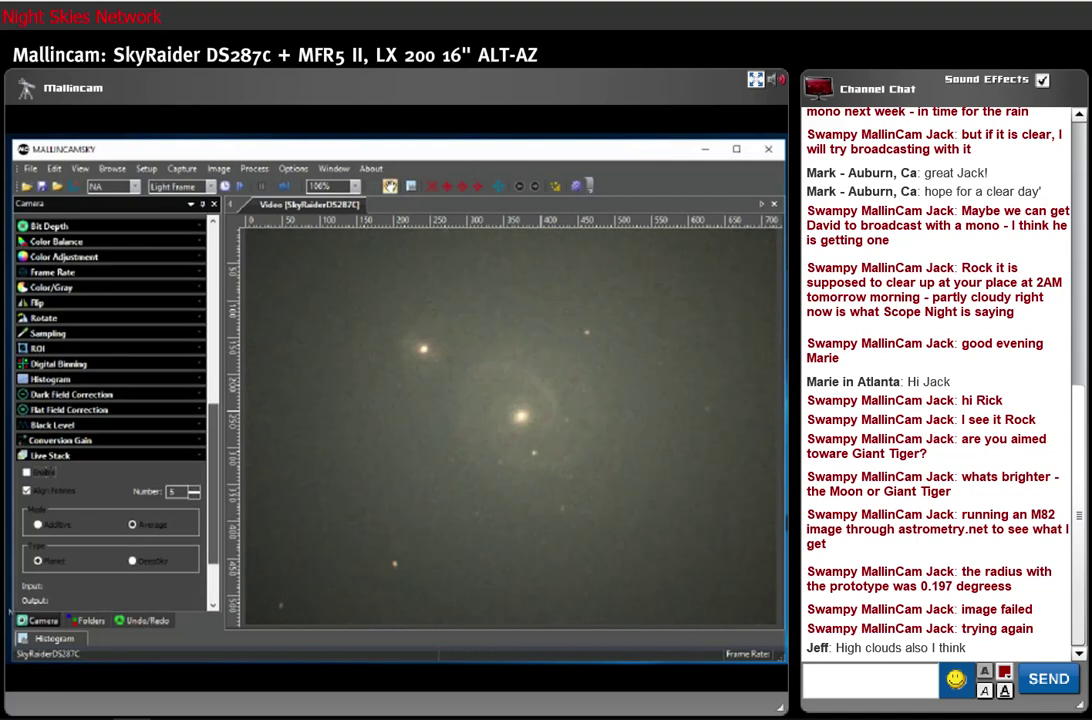
{"action": "scroll", "coordinate": [110, 400], "scroll_direction": "up", "scroll_amount": 5}
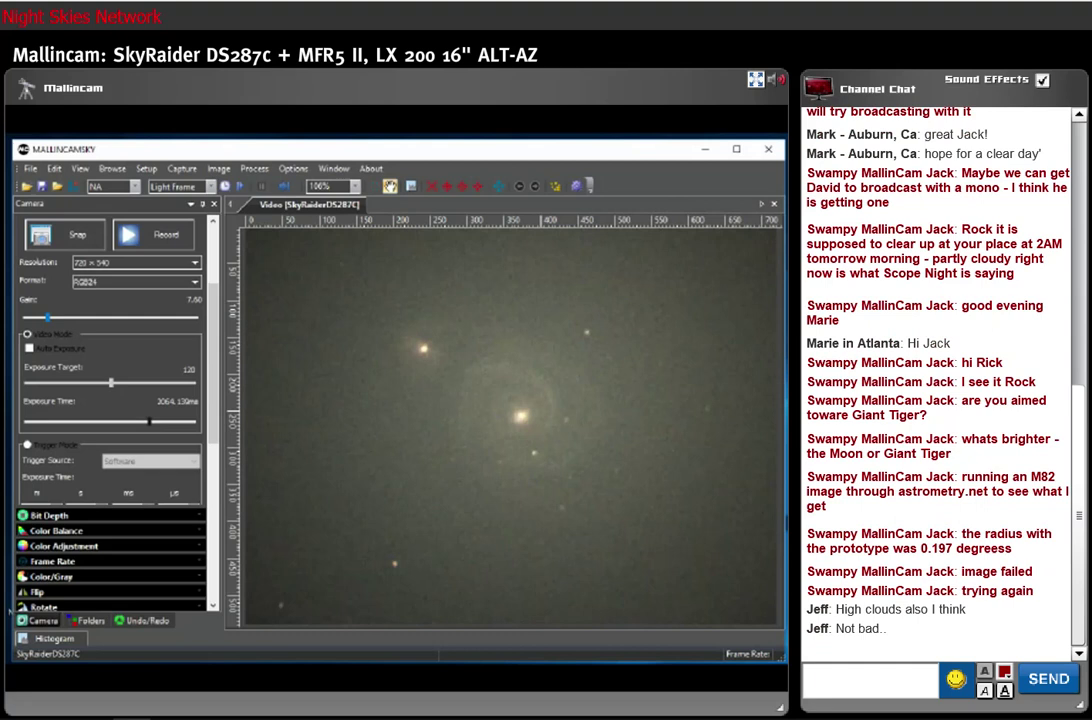
{"action": "left_click_drag", "start_coordinate": [149, 421], "coordinate": [166, 421]}
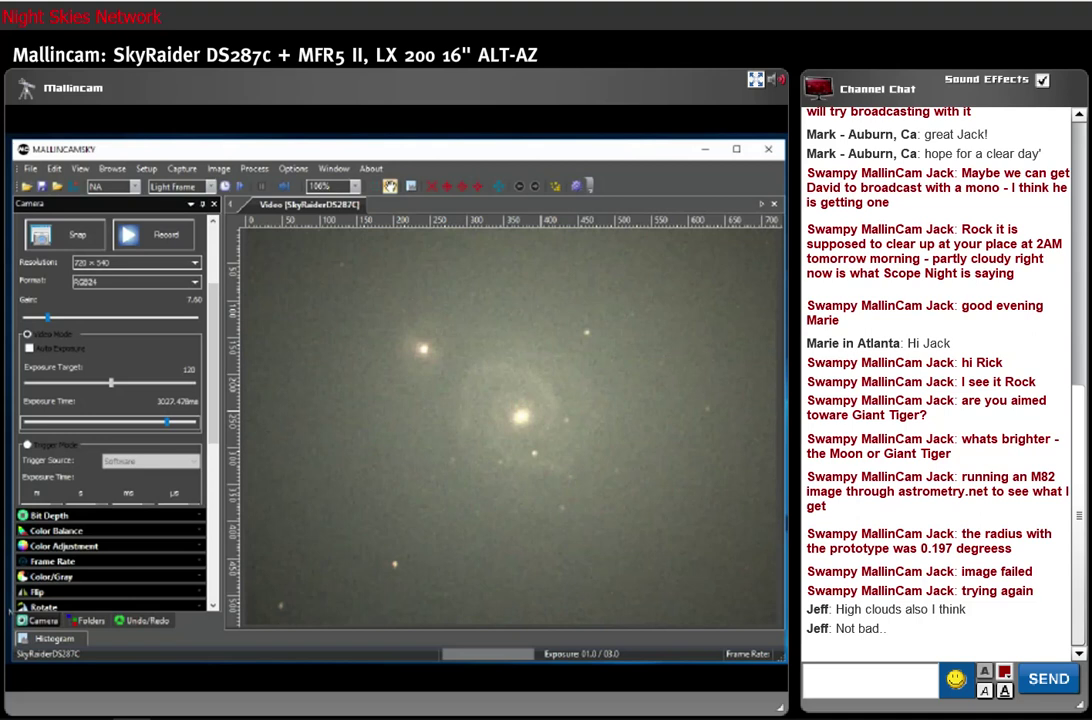
{"action": "left_click_drag", "start_coordinate": [47, 316], "coordinate": [33, 316]}
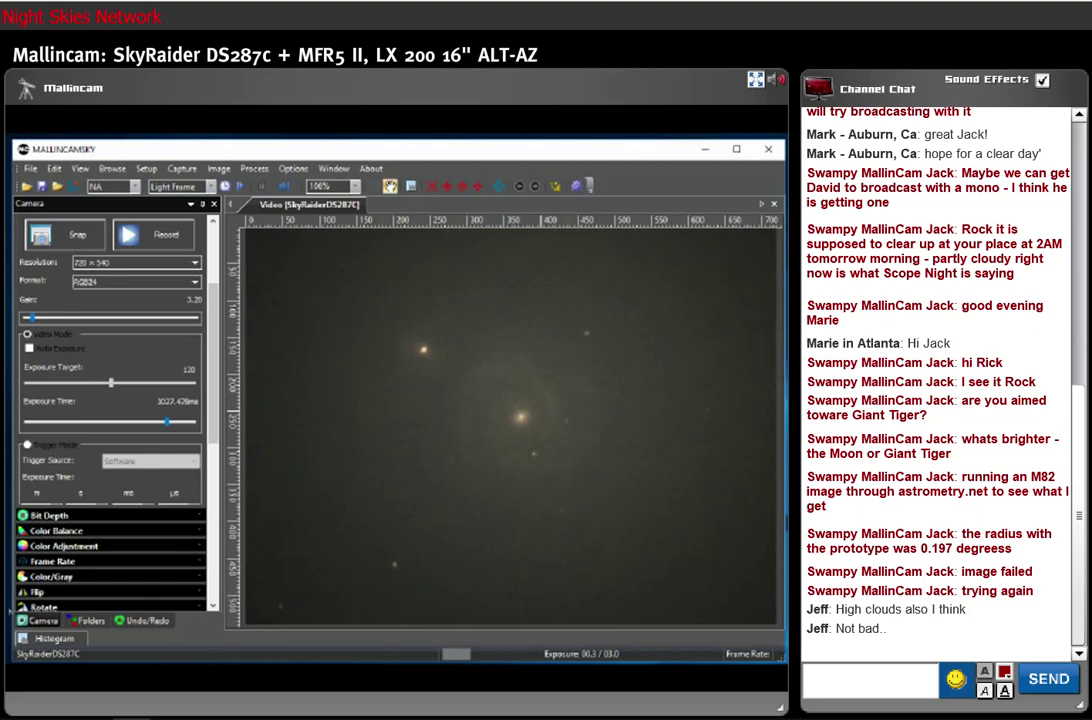
{"action": "left_click_drag", "start_coordinate": [33, 316], "coordinate": [36, 316]}
{"action": "left_click_drag", "start_coordinate": [36, 316], "coordinate": [37, 316]}
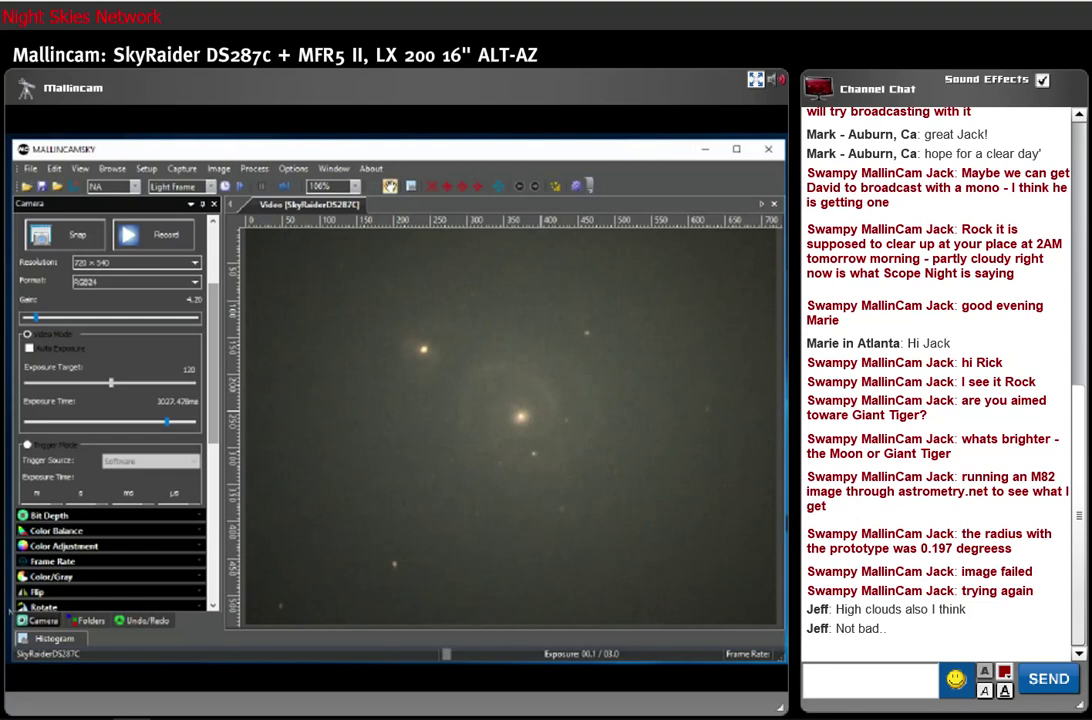
Enable Live Stack with aligned frames in Average mode
{"action": "scroll", "coordinate": [110, 400], "scroll_direction": "down", "scroll_amount": 5}
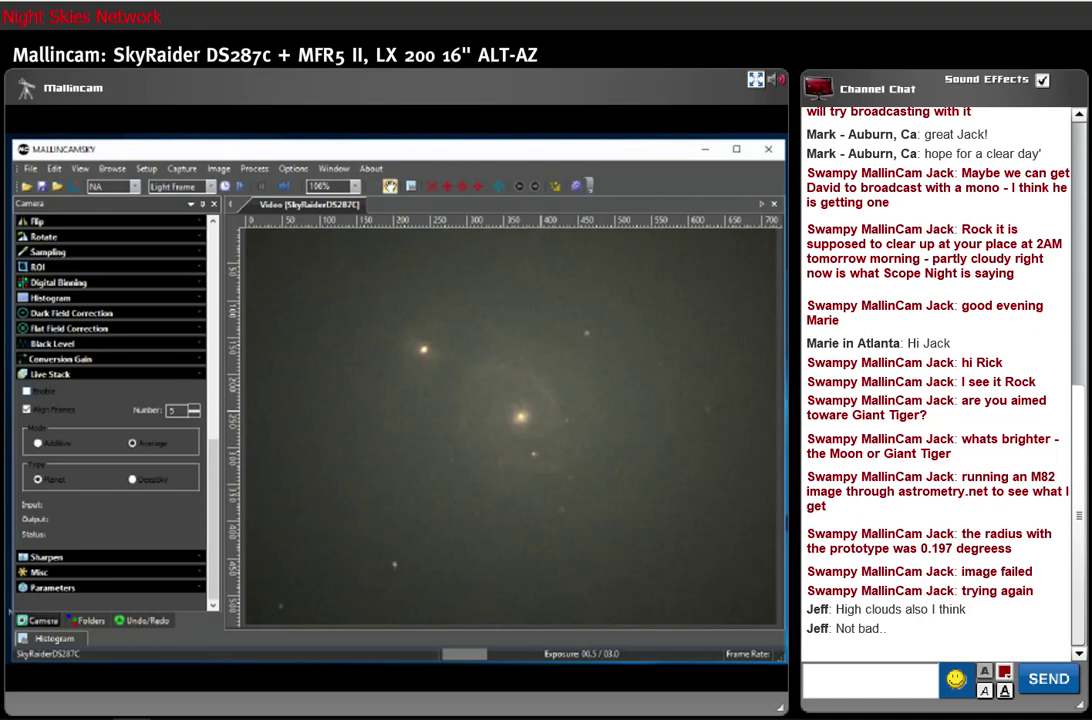
{"action": "left_click", "coordinate": [26, 391]}
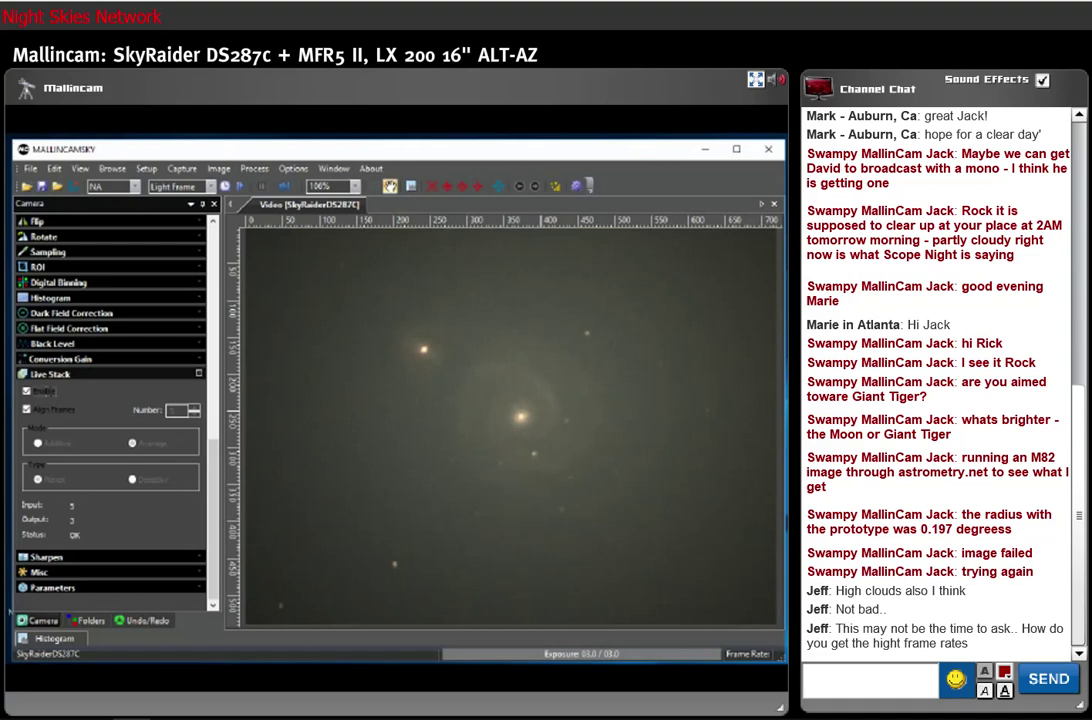
Paste the copied groups.io MallinCam photo link into the channel chat and send it
{"action": "right_click", "coordinate": [897, 684]}
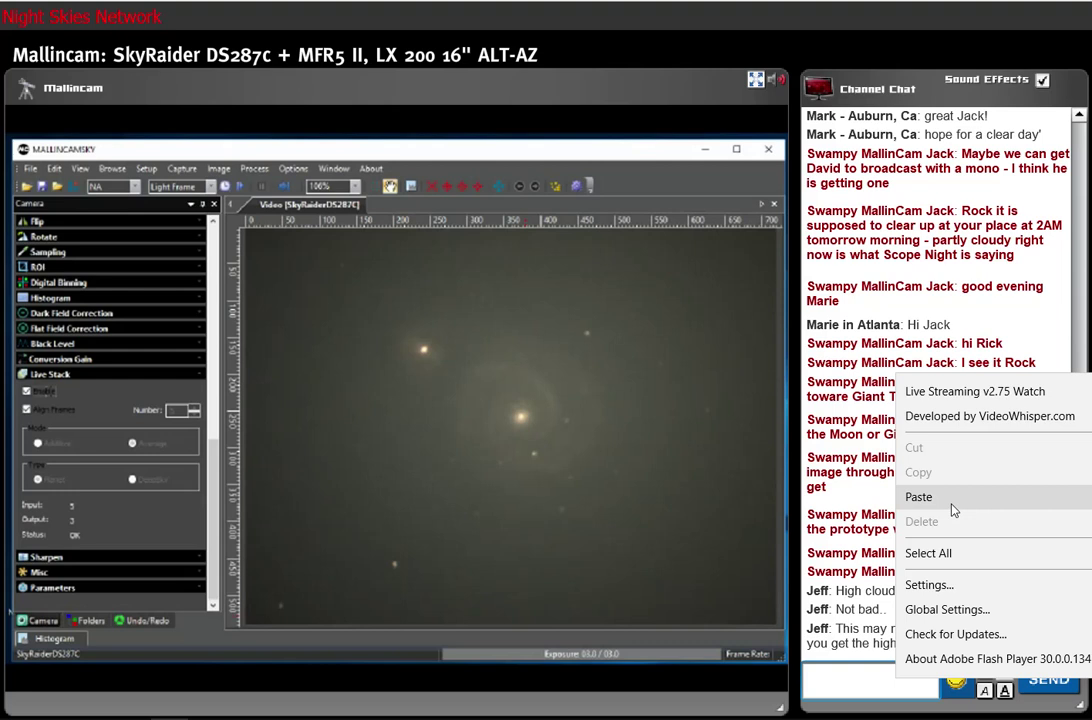
{"action": "left_click", "coordinate": [948, 500]}
{"action": "left_click", "coordinate": [1033, 694]}
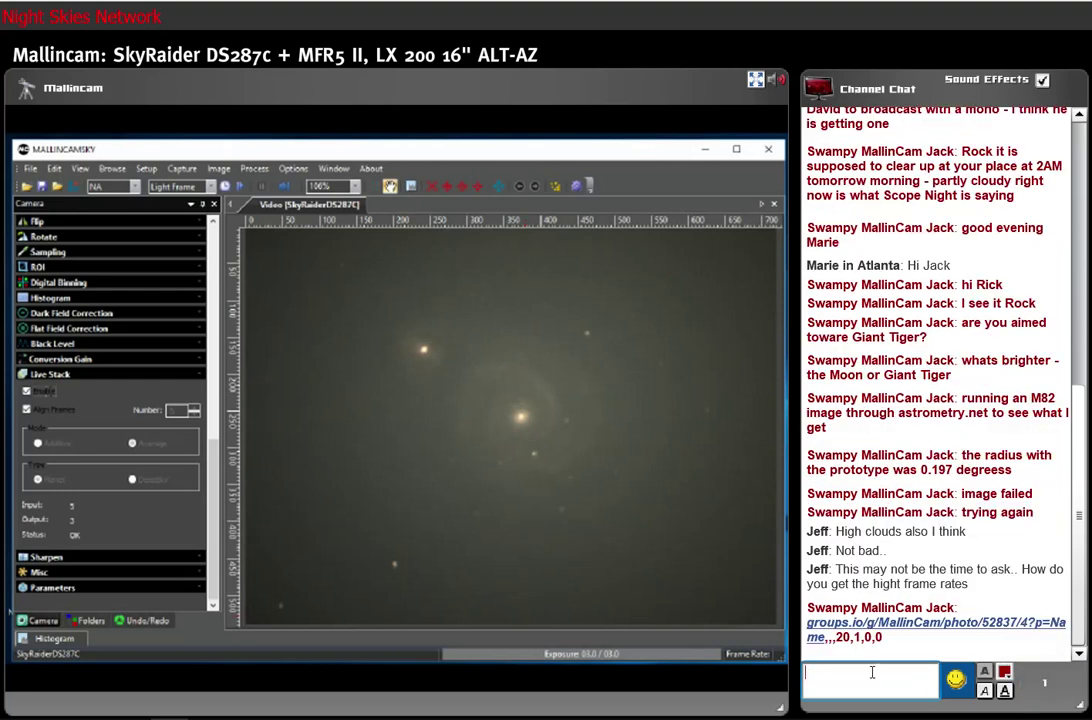
Send the chat message "prototype test shot of M51" to describe the shared photo link
{"action": "type", "text": "prototype "}
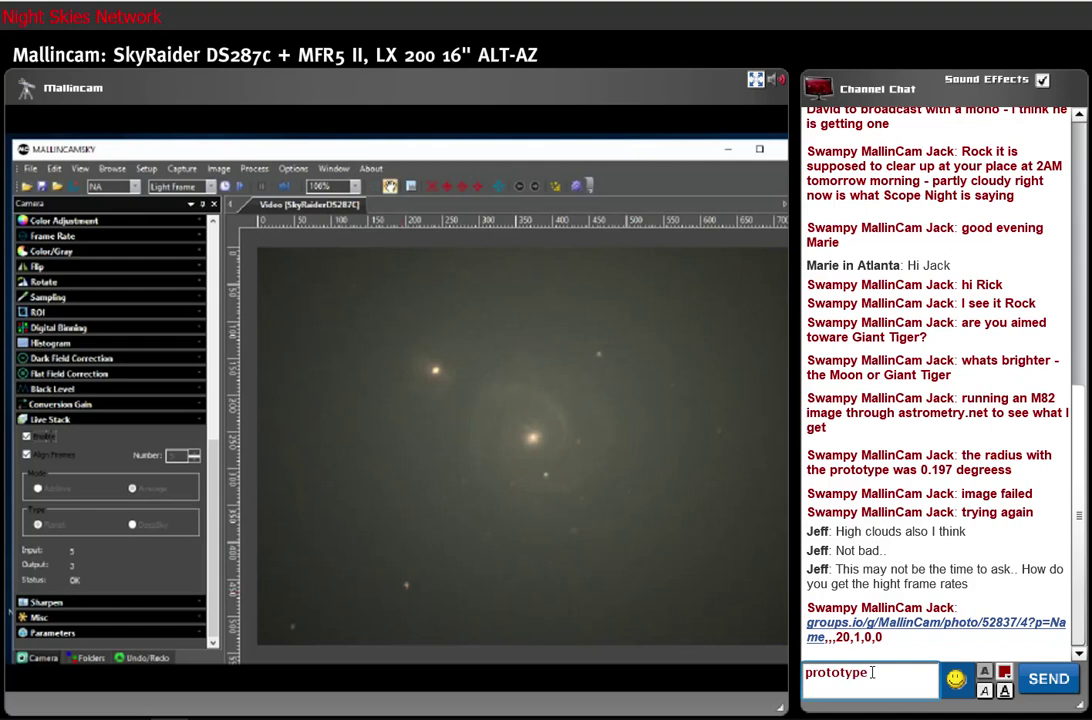
{"action": "type", "text": "test "}
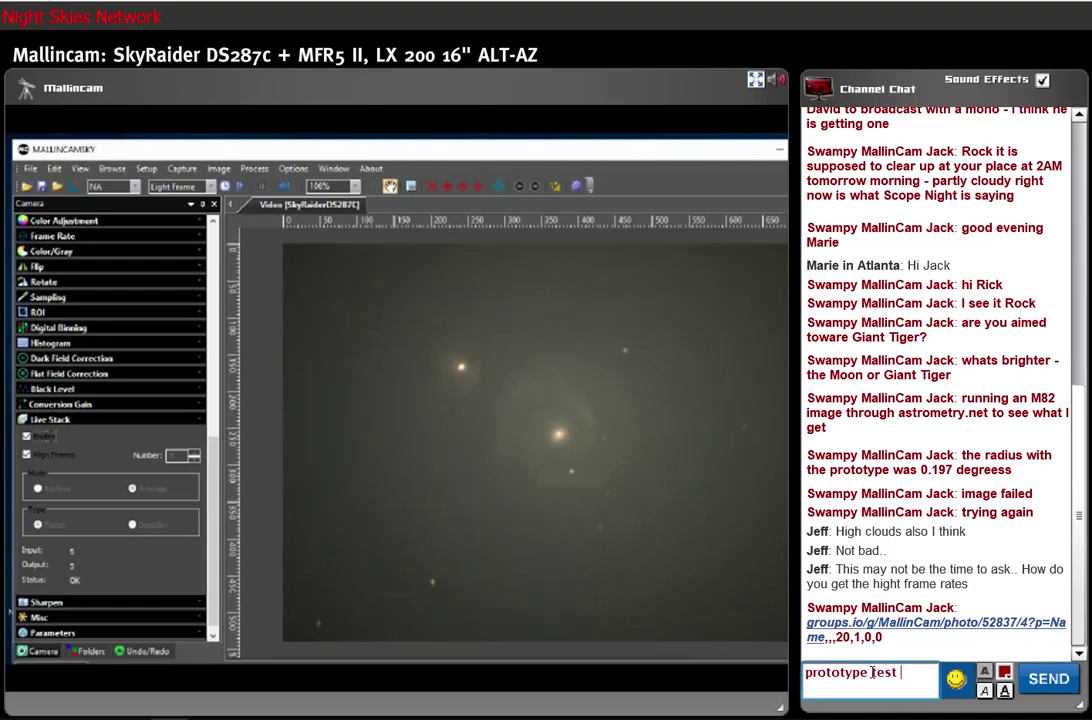
{"action": "type", "text": "shot of M5"}
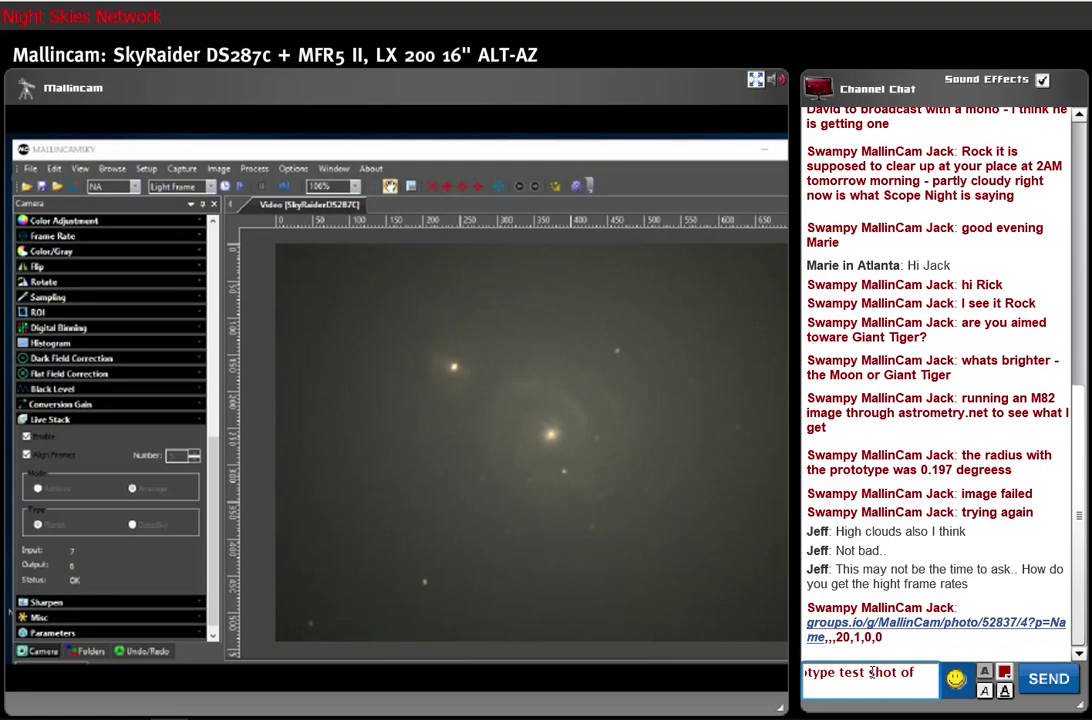
{"action": "type", "text": "1"}
{"action": "key", "text": "Return"}
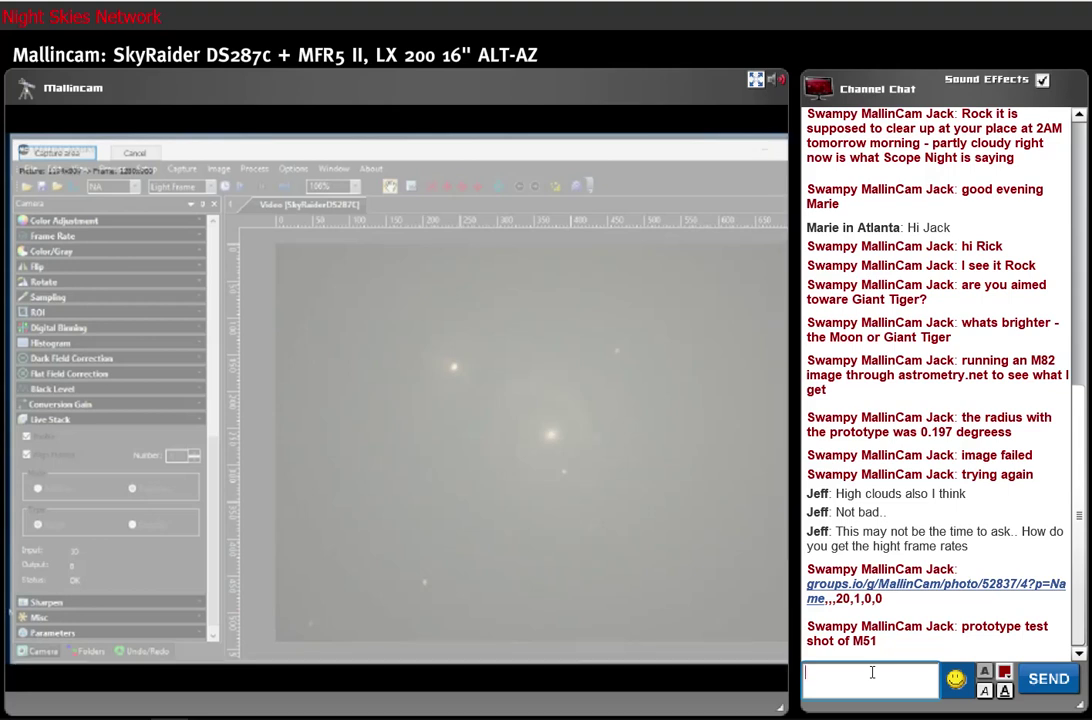
Send the reply "yes" in the channel chat
{"action": "left_click", "coordinate": [872, 672]}
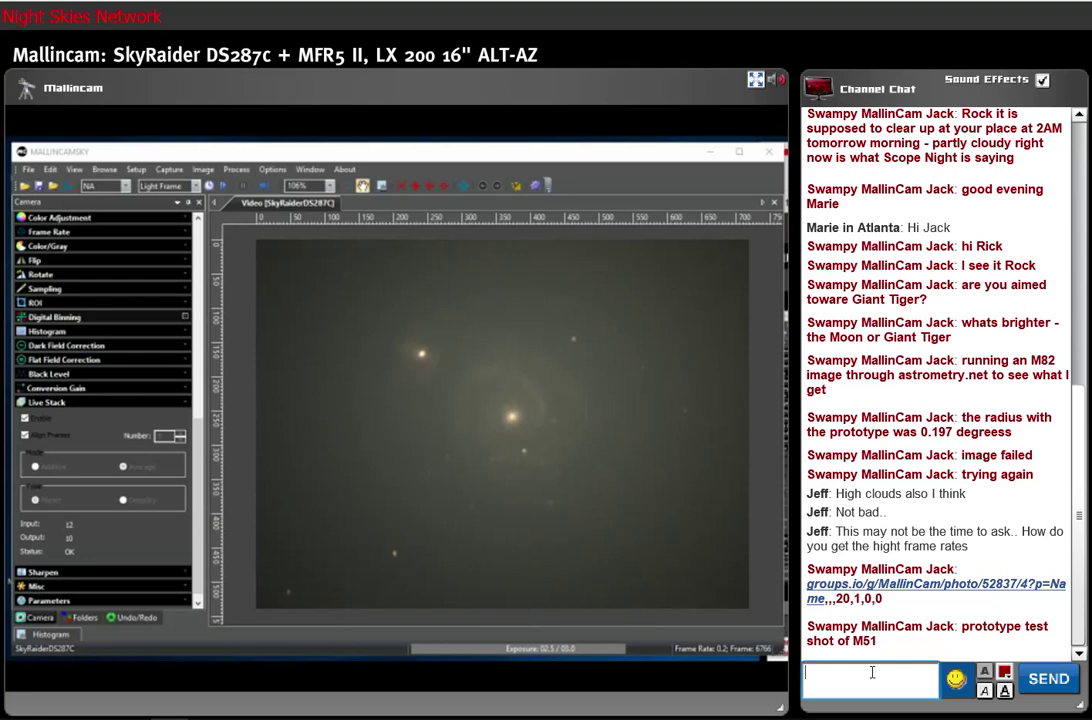
{"action": "type", "text": "yes"}
{"action": "key", "text": "Return"}
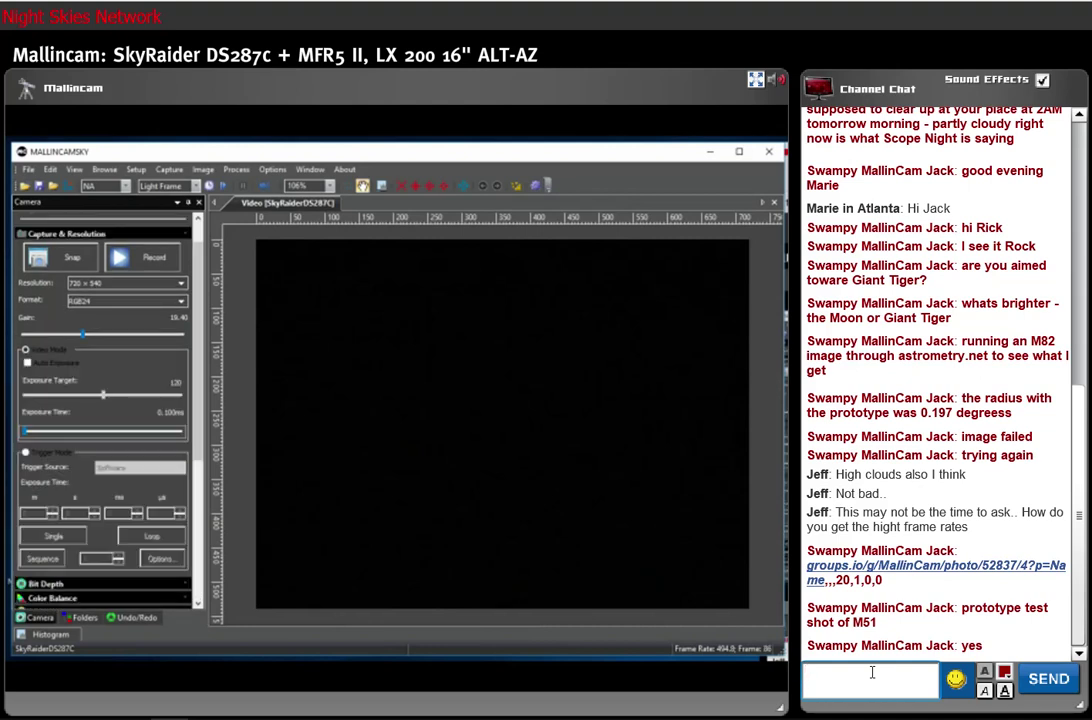
{"action": "left_click", "coordinate": [872, 672]}
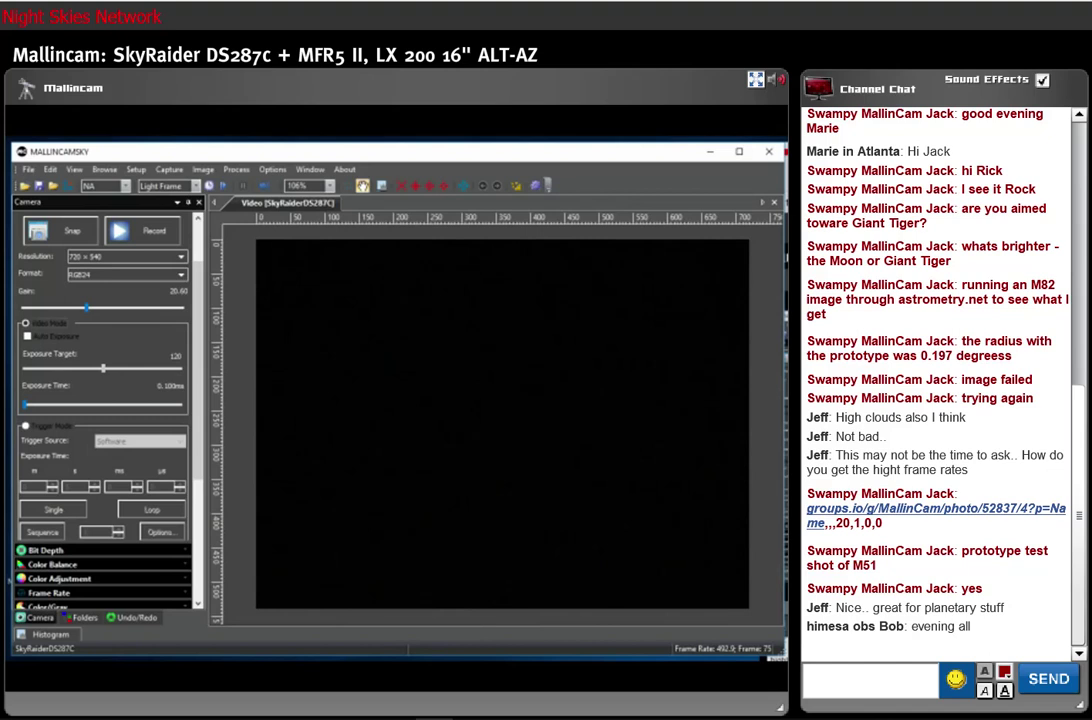
Greet the viewer who wrote "evening all" with "hi" and the viewer's first name in the chat
{"action": "left_click", "coordinate": [897, 676]}
{"action": "type", "text": "hi Bob"}
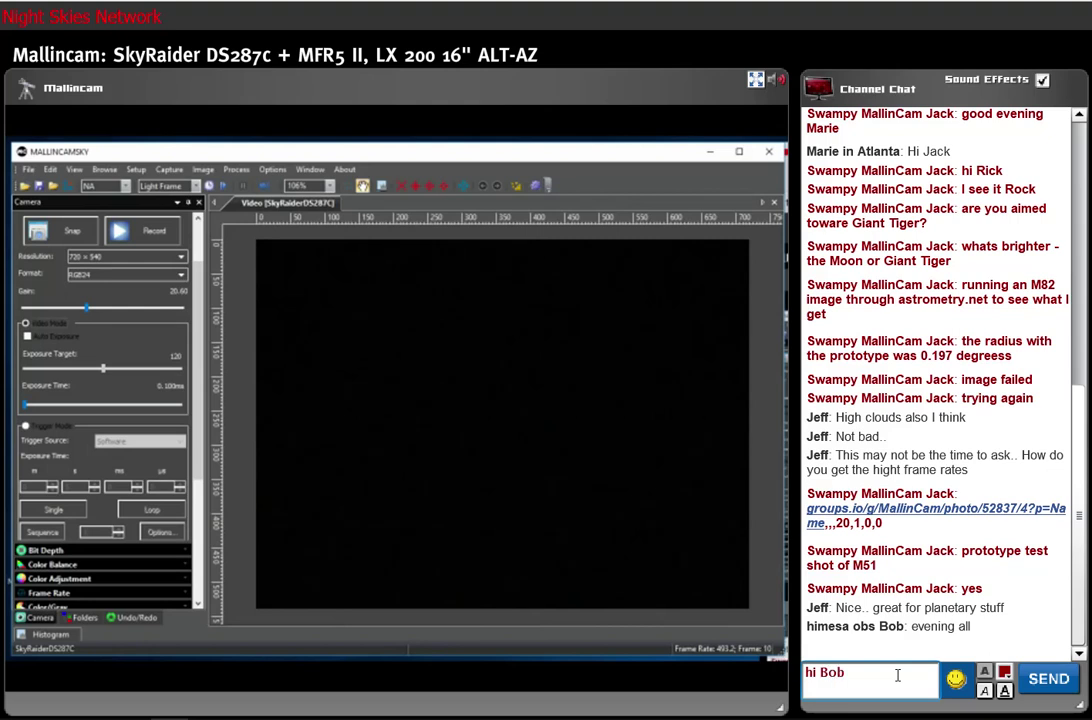
{"action": "key", "text": "Return"}
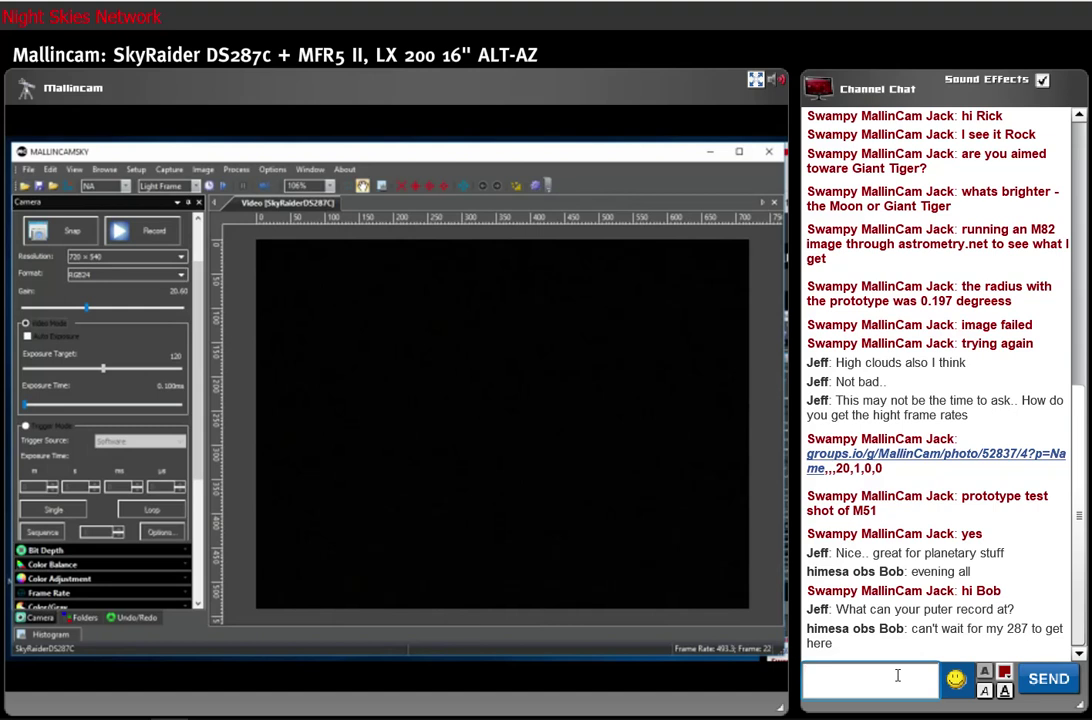
Answer the viewer waiting for a 287 camera with "me neither" and the viewer's first name
{"action": "left_click", "coordinate": [897, 676]}
{"action": "type", "text": "me neither Bob"}
{"action": "key", "text": "Return"}
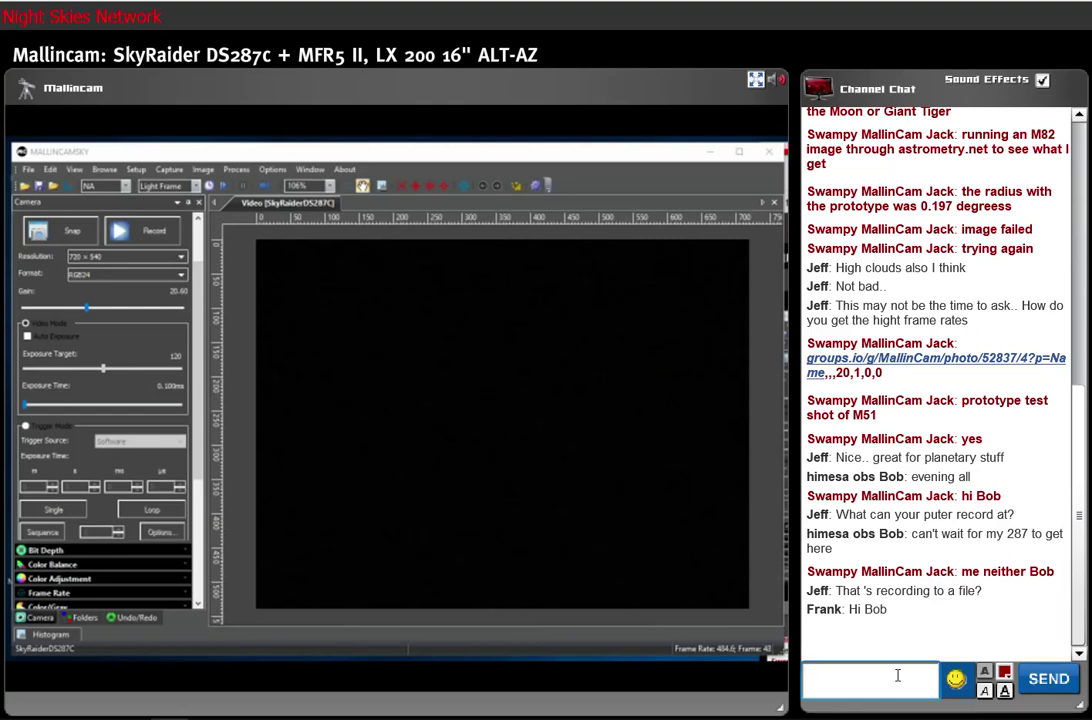
{"action": "left_click", "coordinate": [897, 676]}
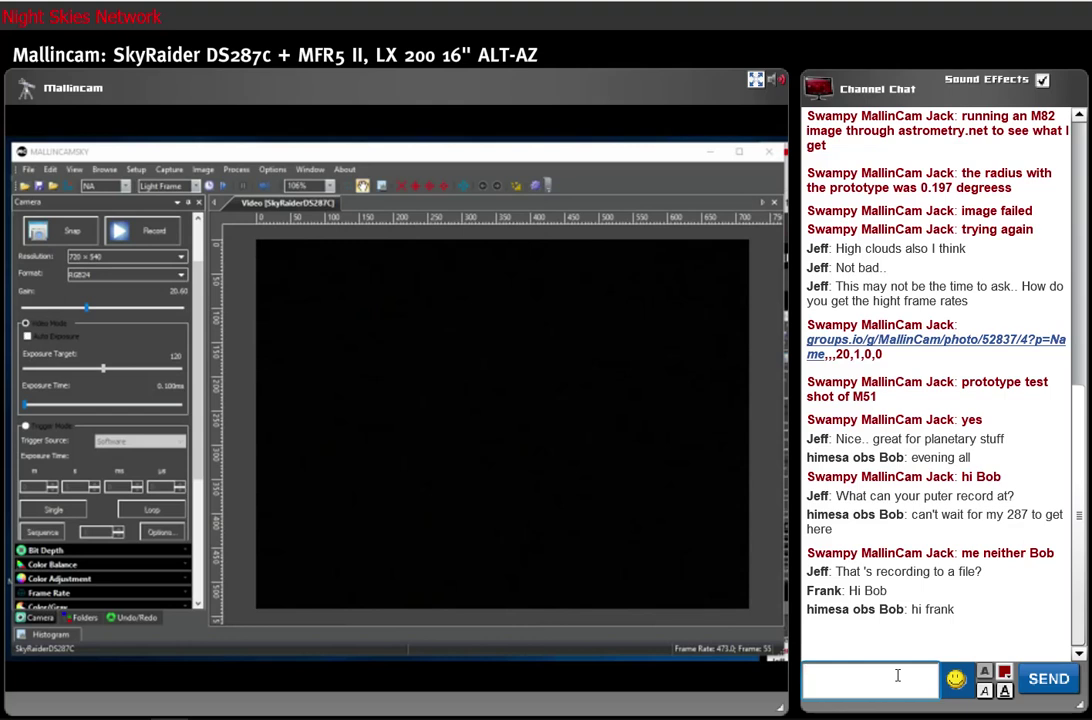
{"action": "left_click", "coordinate": [897, 676]}
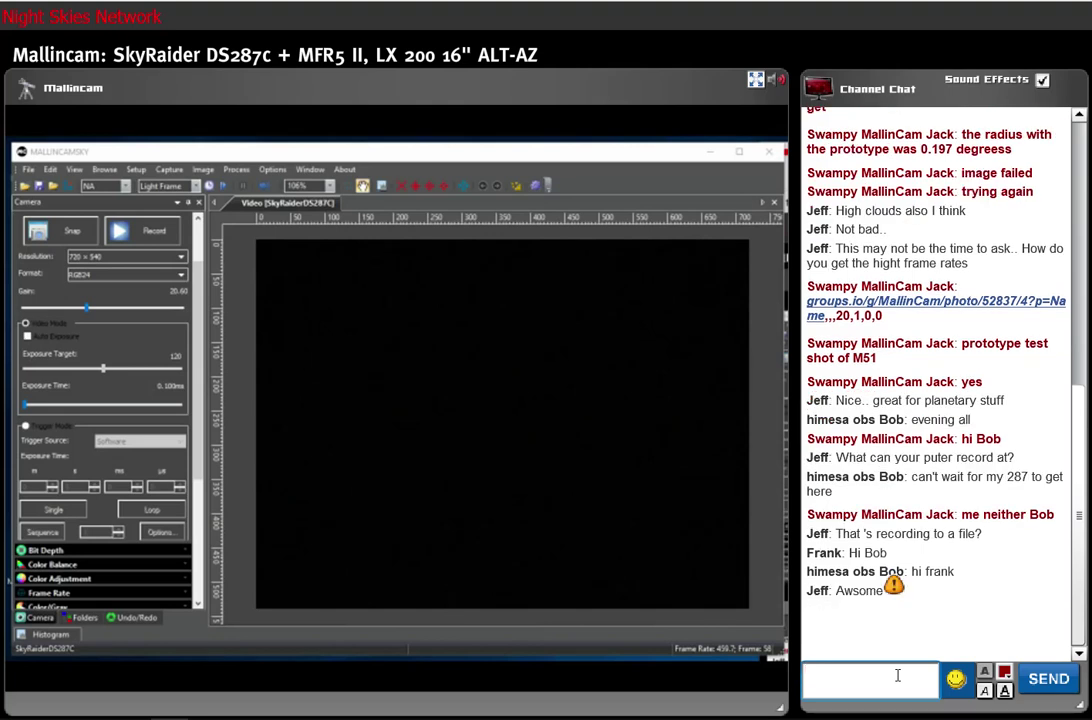
{"action": "left_click", "coordinate": [897, 676]}
{"action": "left_click", "coordinate": [897, 676]}
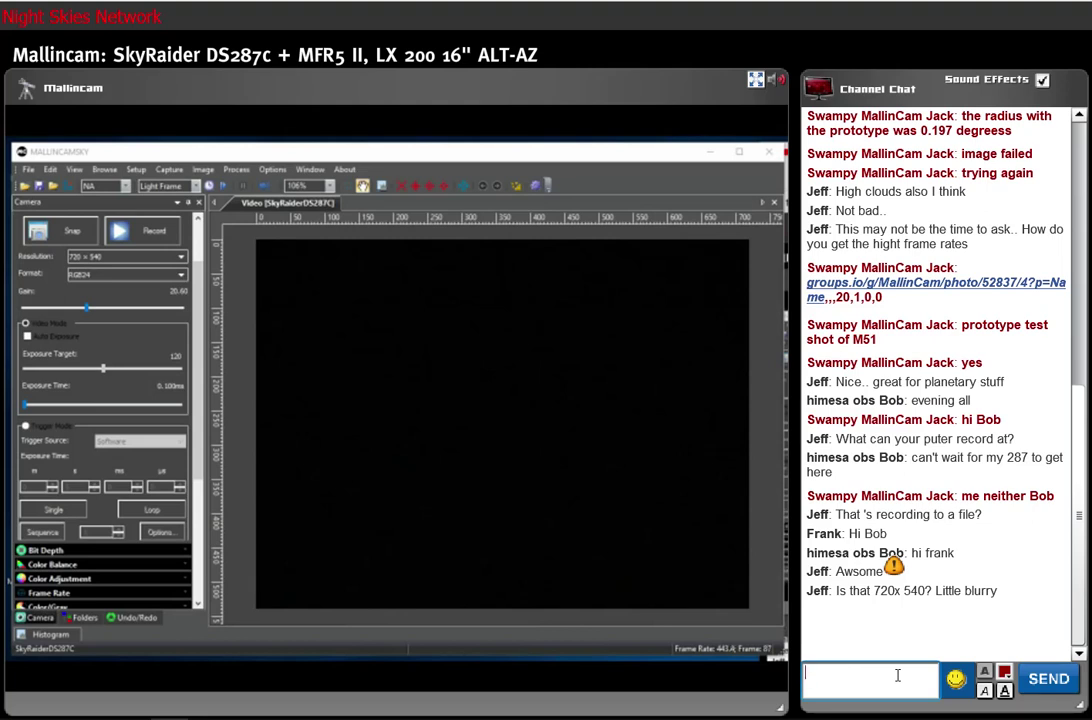
{"action": "left_click", "coordinate": [897, 676]}
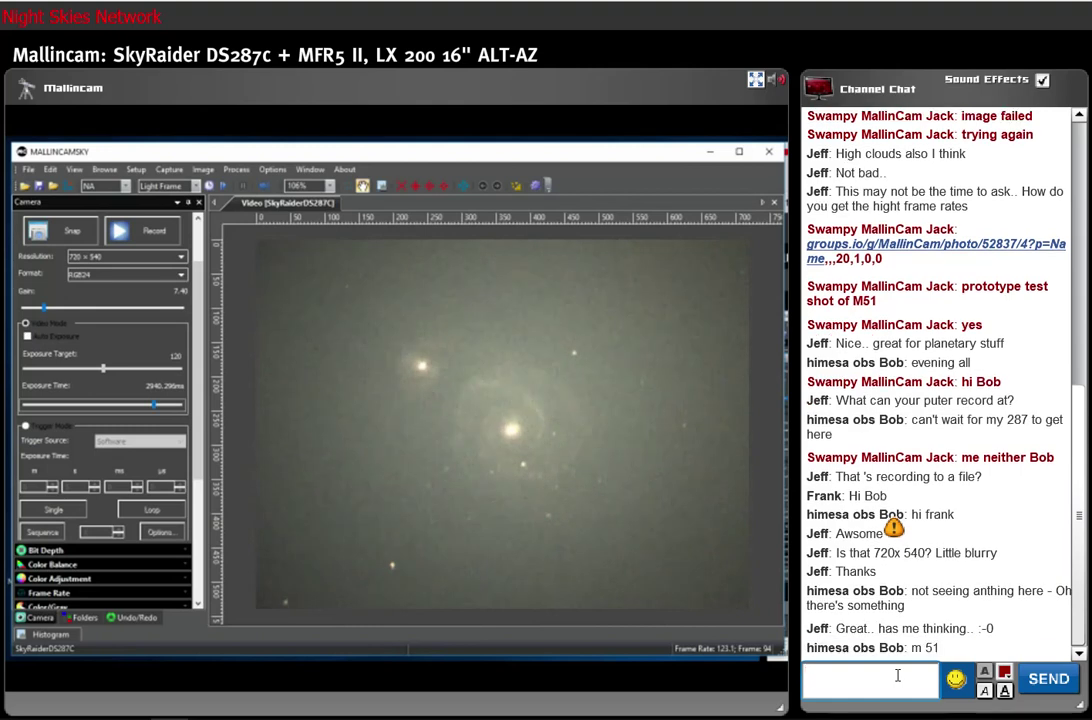
{"action": "left_click", "coordinate": [897, 676]}
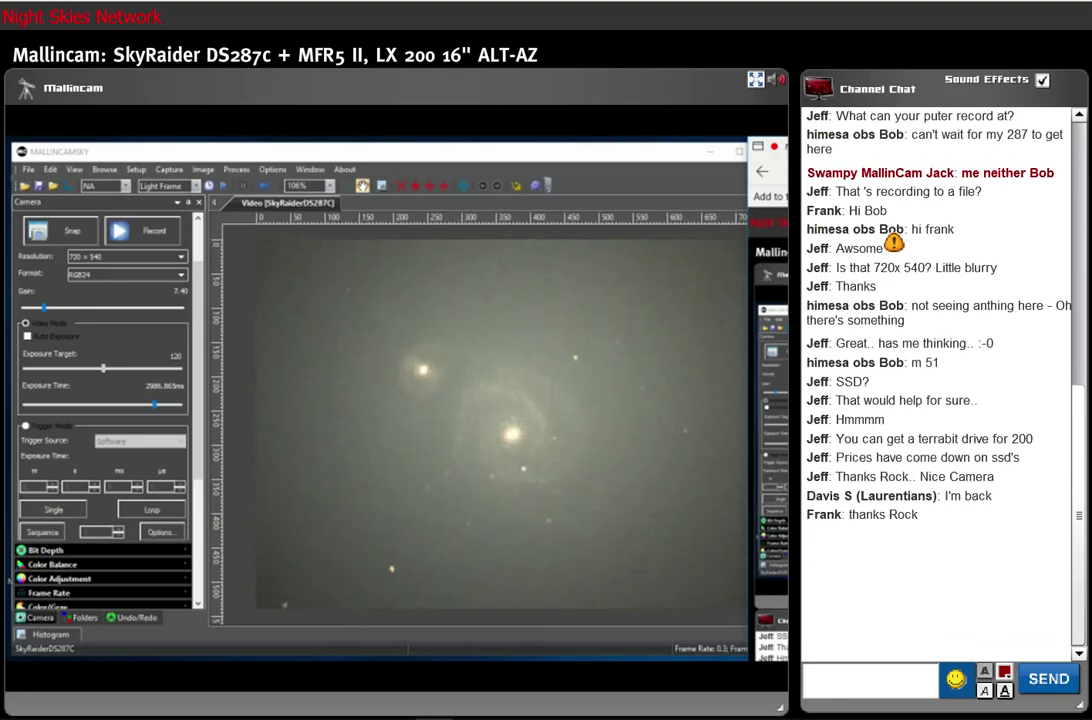
Switch to the Outlook message about the DS287c to view it and return to the Night Skies Network page
{"action": "key", "text": "alt+Tab"}
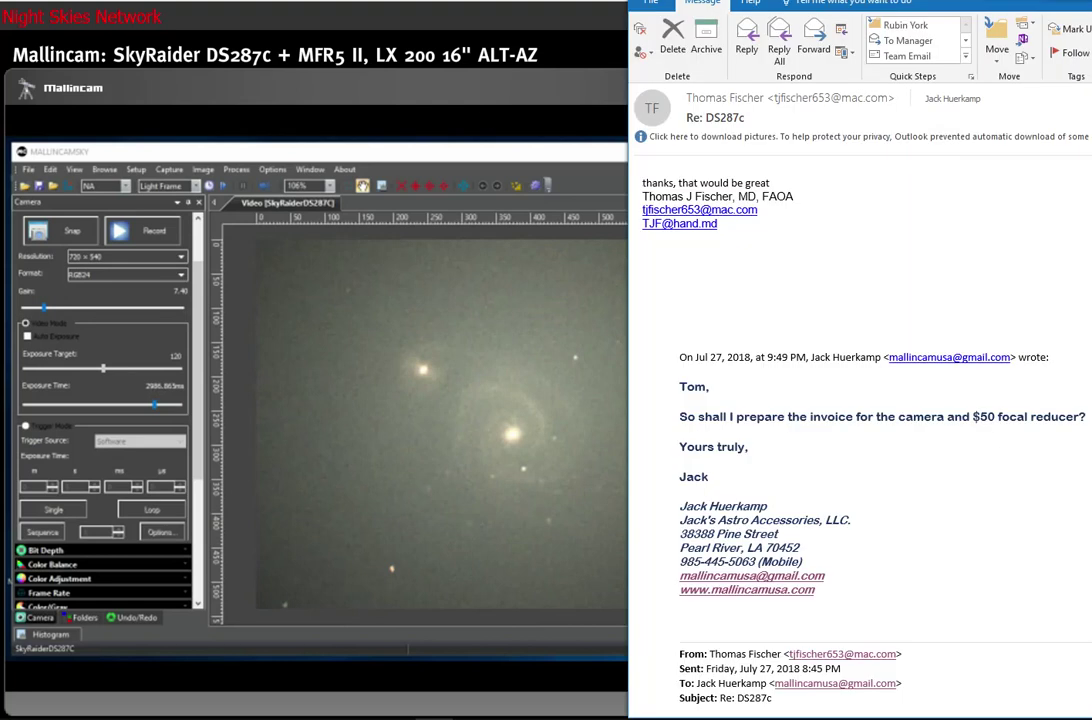
{"action": "left_click", "coordinate": [684, 431]}
{"action": "key", "text": "alt+Tab"}
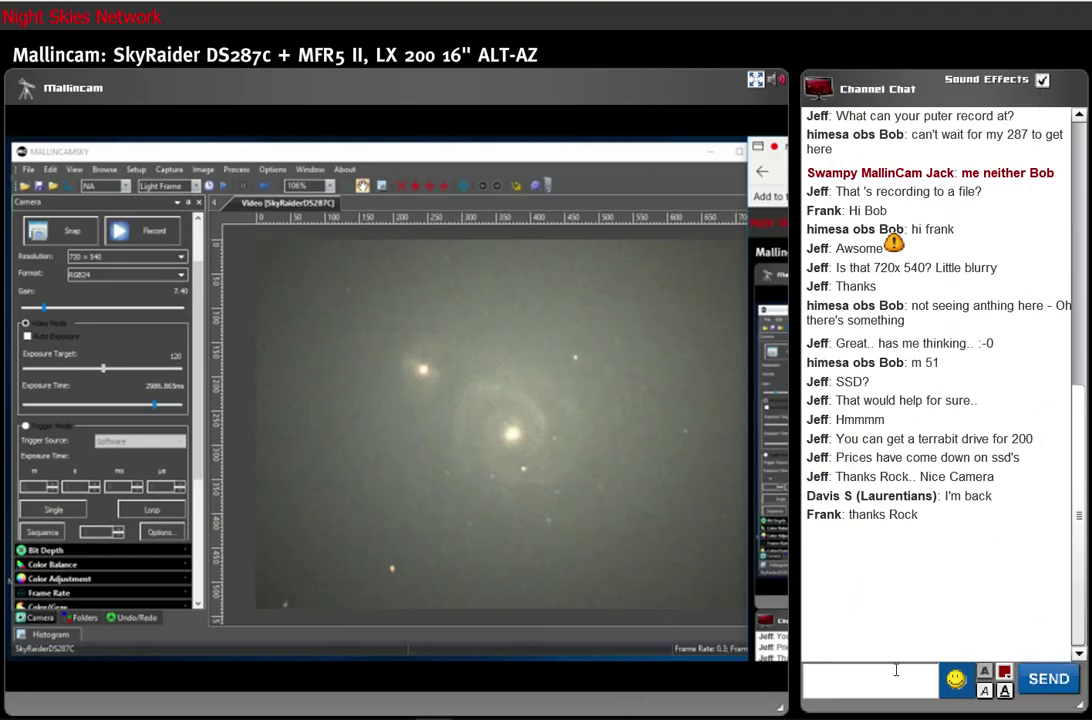